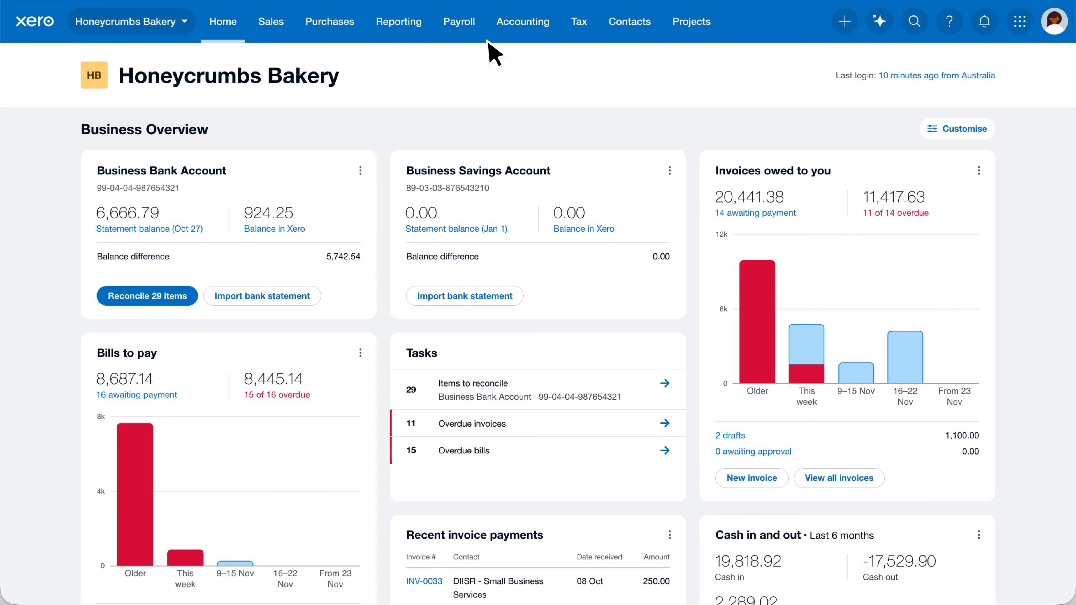
Open the Workplace Pension section of the payroll settings.
left_click(476, 34)
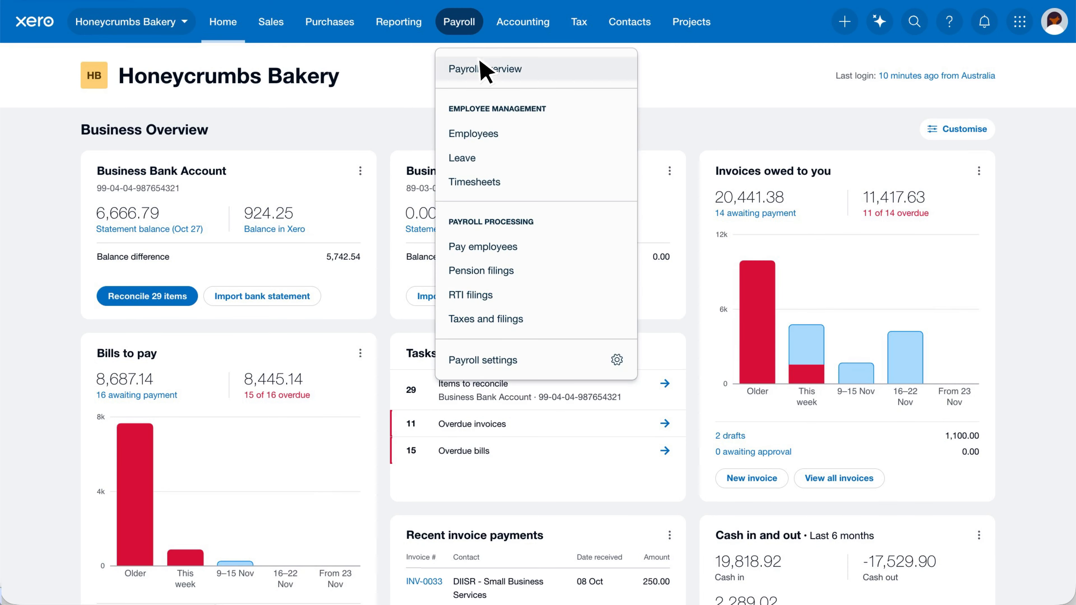
left_click(531, 359)
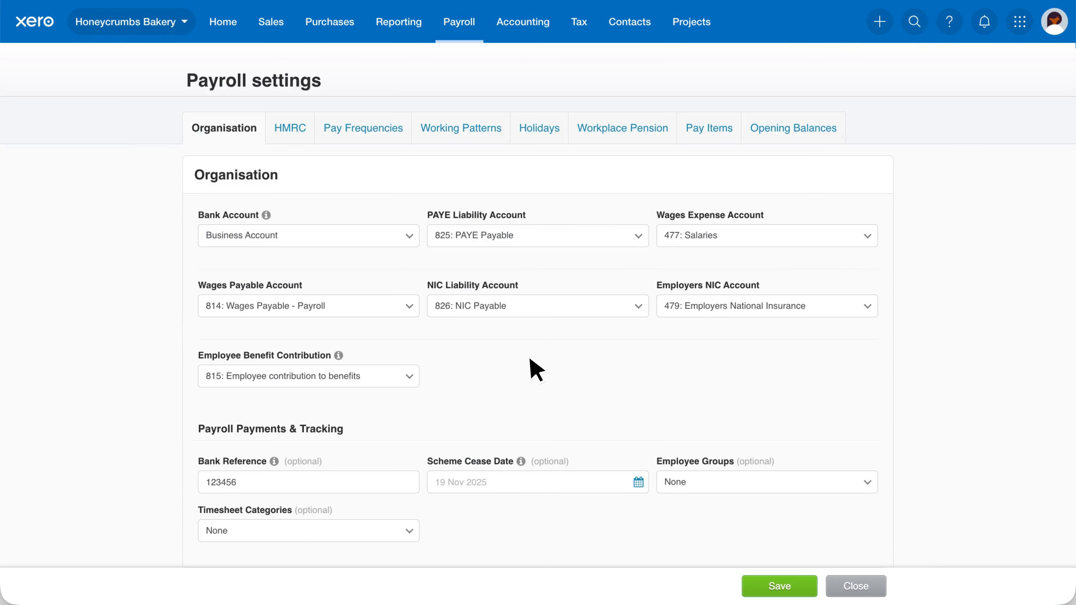
left_click(656, 137)
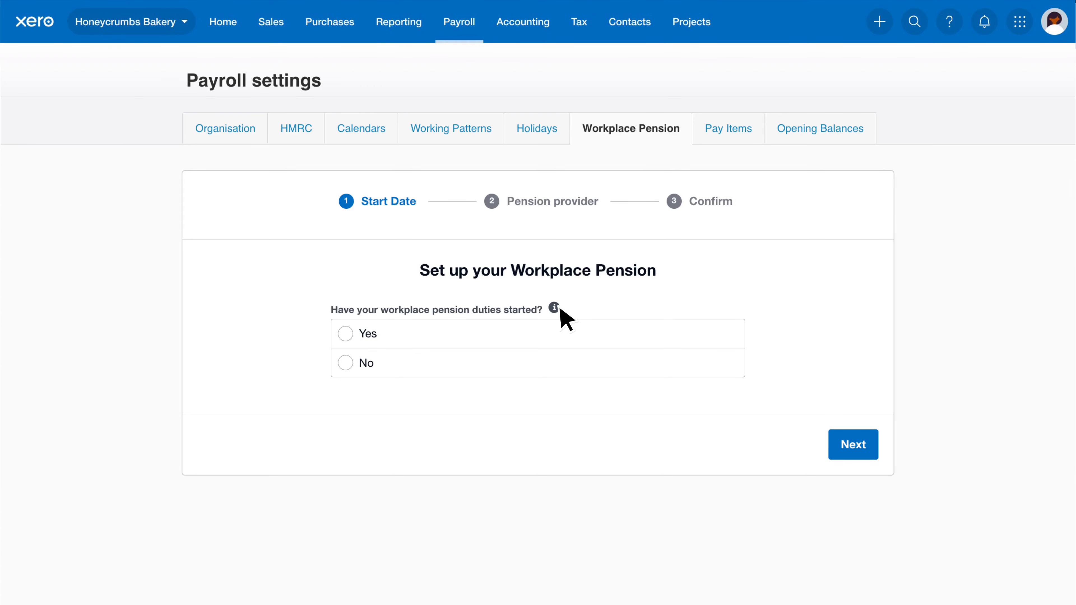
Record that the workplace pension duties have started, with a duties start date of 1 Apr 2020.
mouse_move(559, 307)
left_click(349, 364)
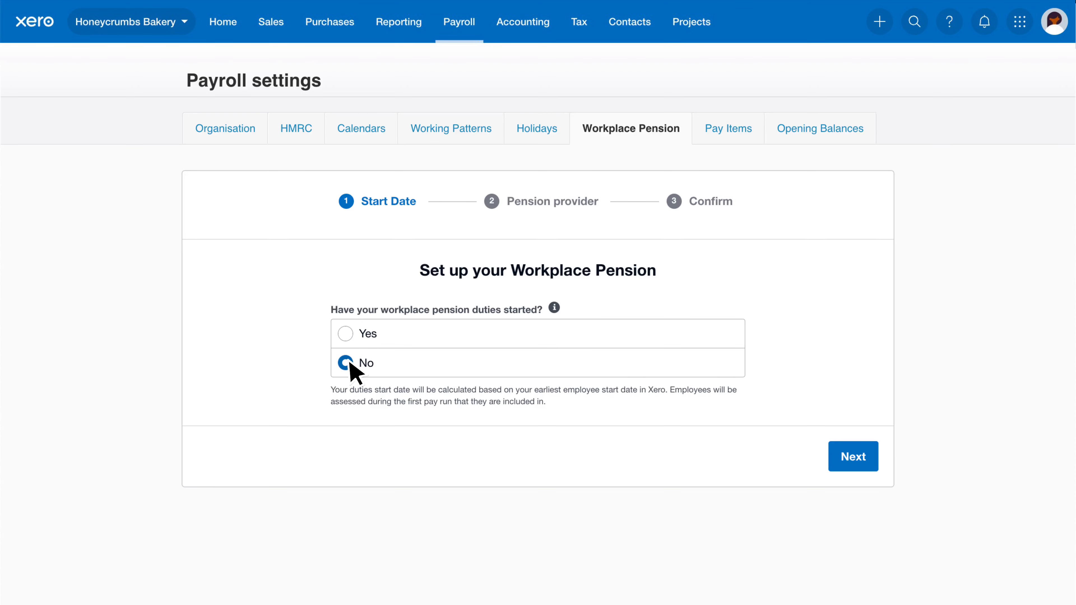
left_click(349, 335)
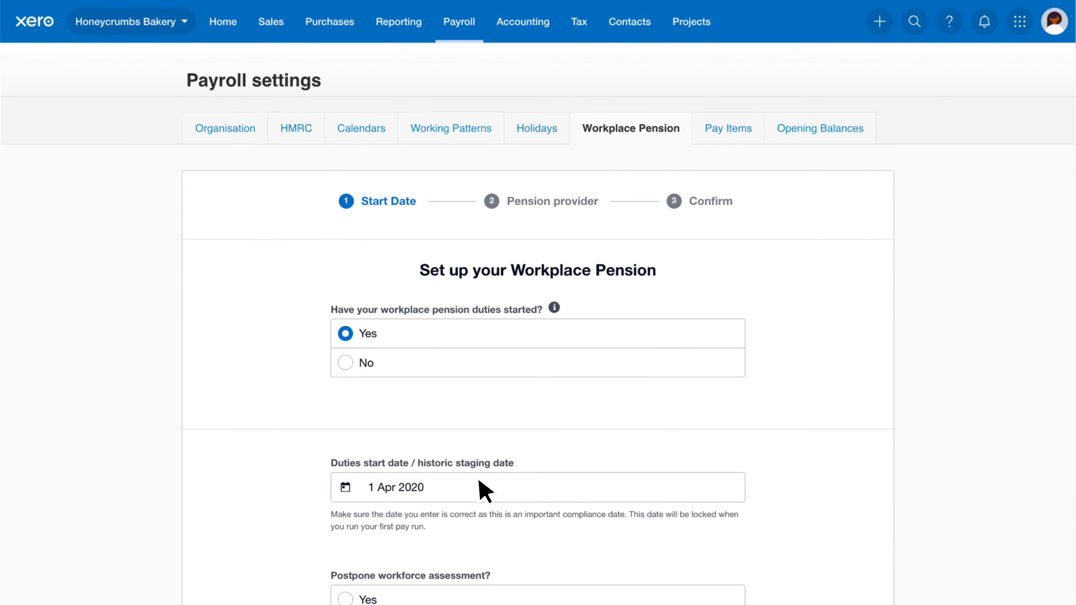
Set the workforce assessment postponement to No, leave the re-enrolment dates empty and proceed to the pension provider setup.
scroll(483, 492, "down", 3)
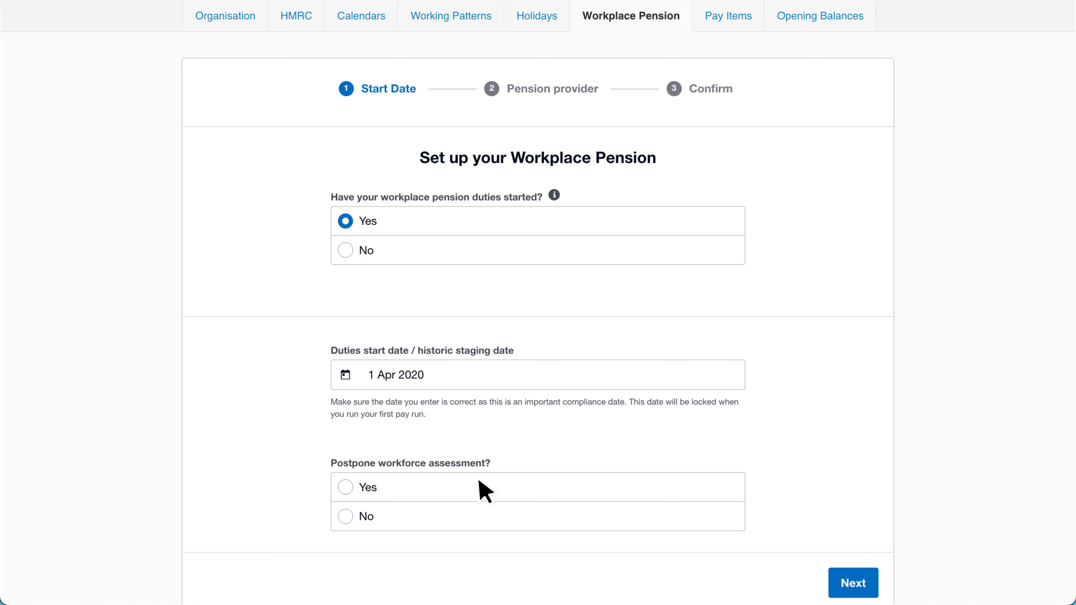
left_click(346, 488)
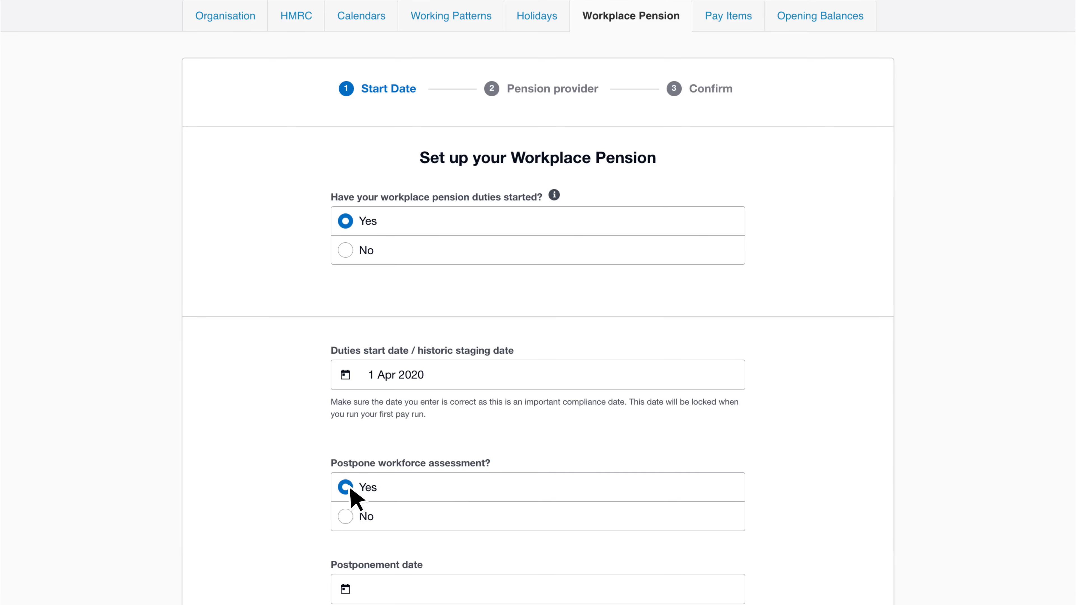
scroll(360, 488, "down", 7)
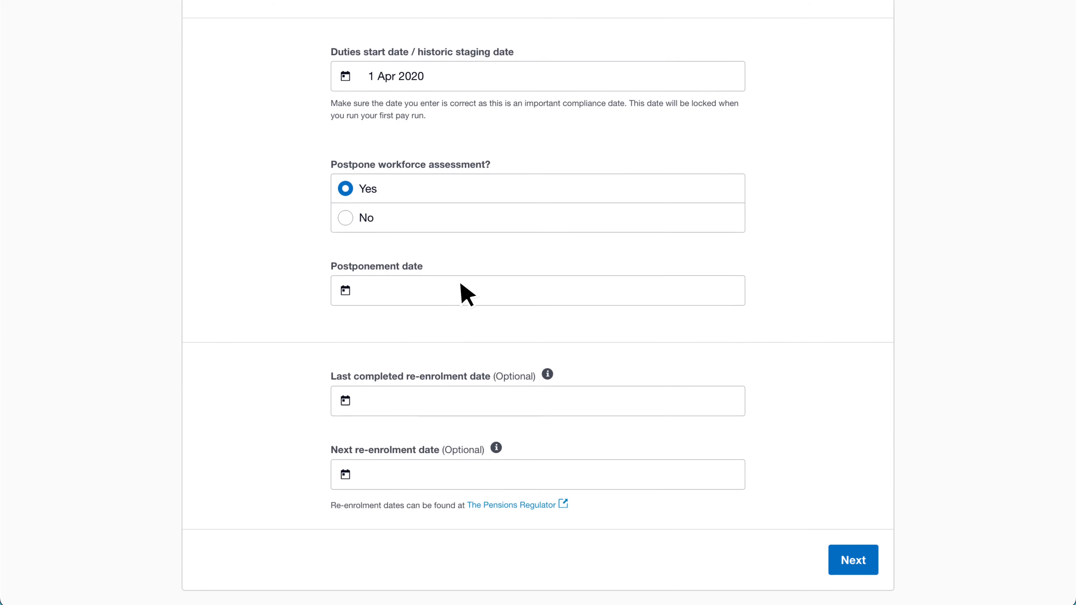
left_click(461, 285)
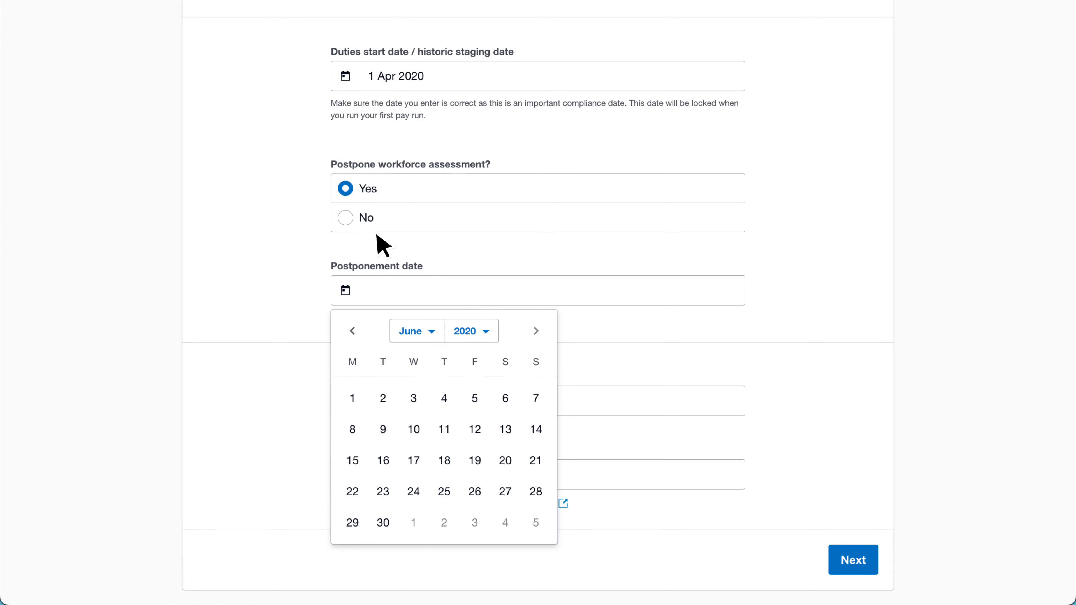
left_click(349, 217)
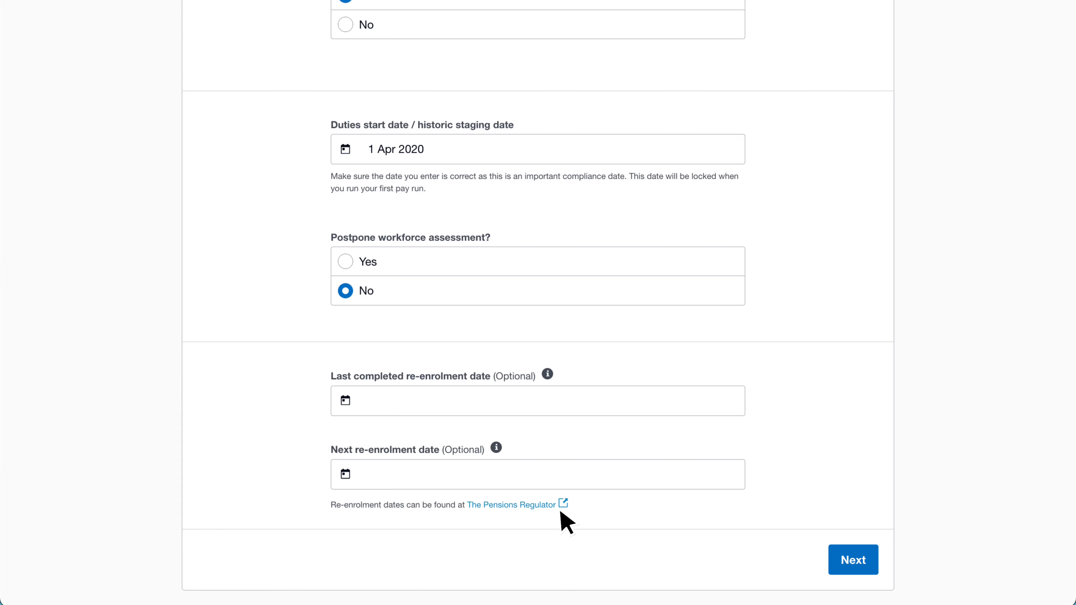
left_click(873, 559)
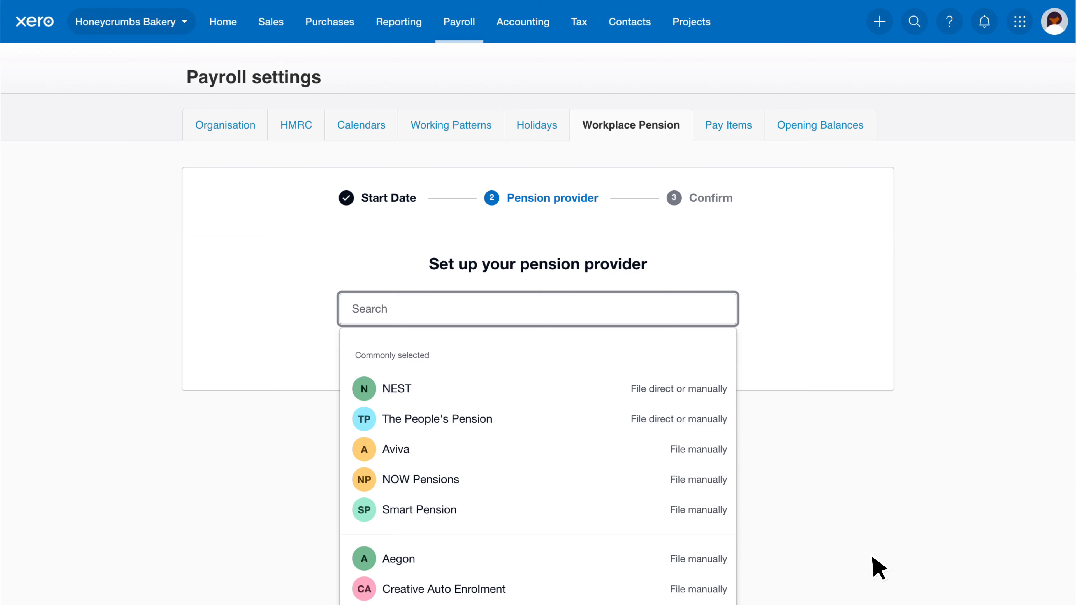
Choose NEST as the pension provider.
left_click(624, 397)
scroll(623, 395, "down", 3)
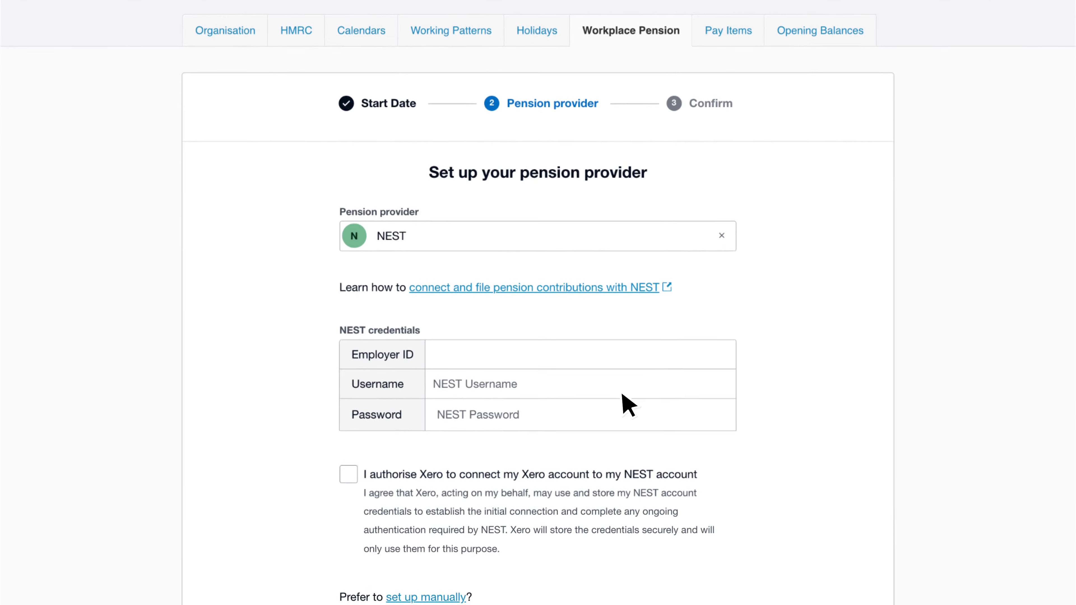
scroll(628, 405, "down", 3)
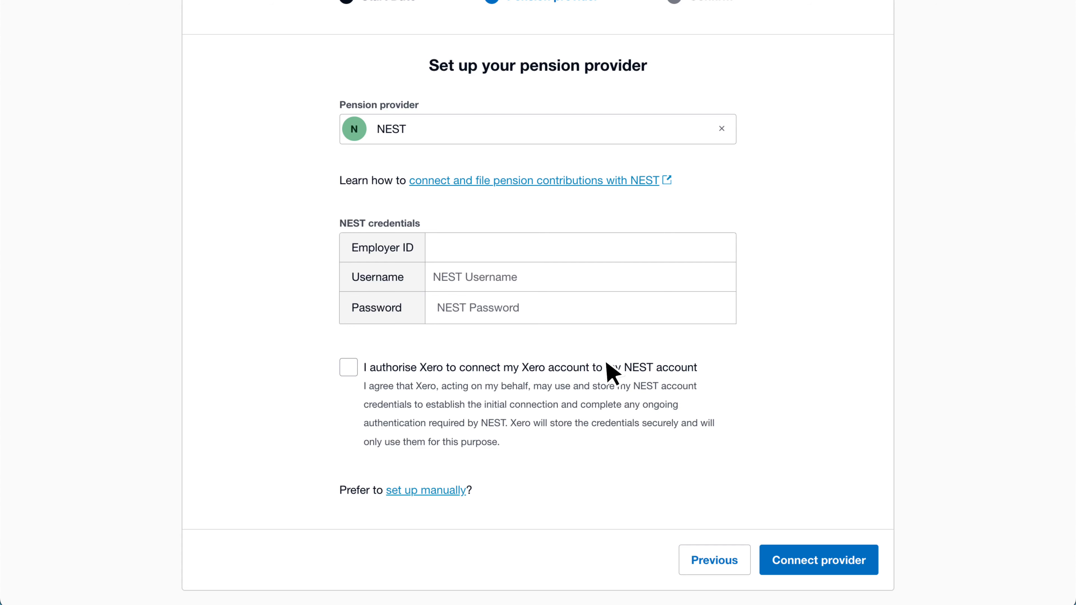
Enter the NEST employer ID, username and password, authorise the connection to the NEST account and connect the provider.
left_click(553, 256)
type("EMP123456789")
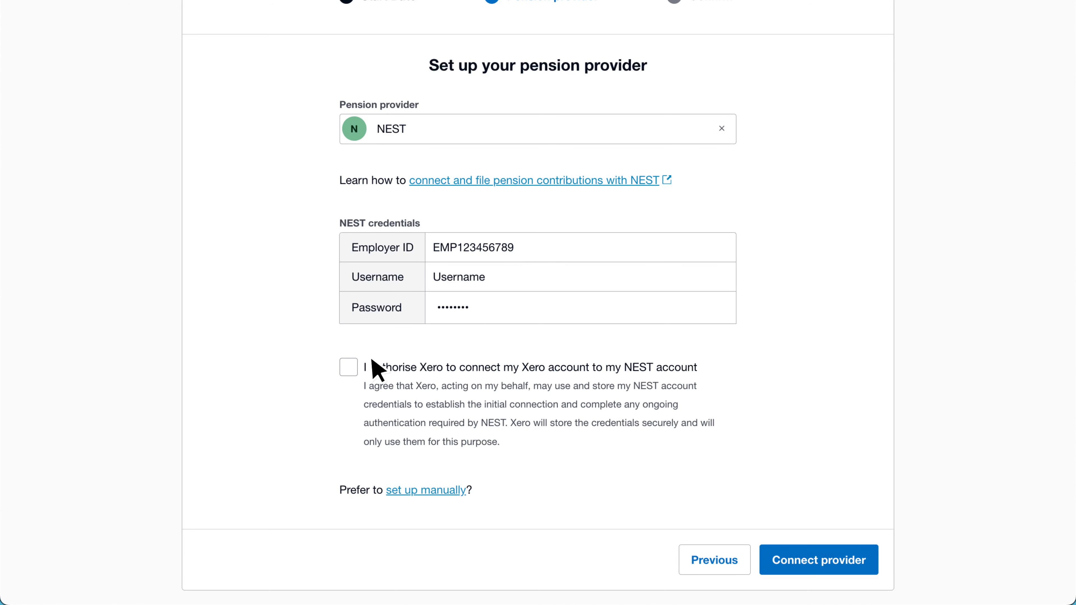
left_click(345, 374)
left_click(768, 569)
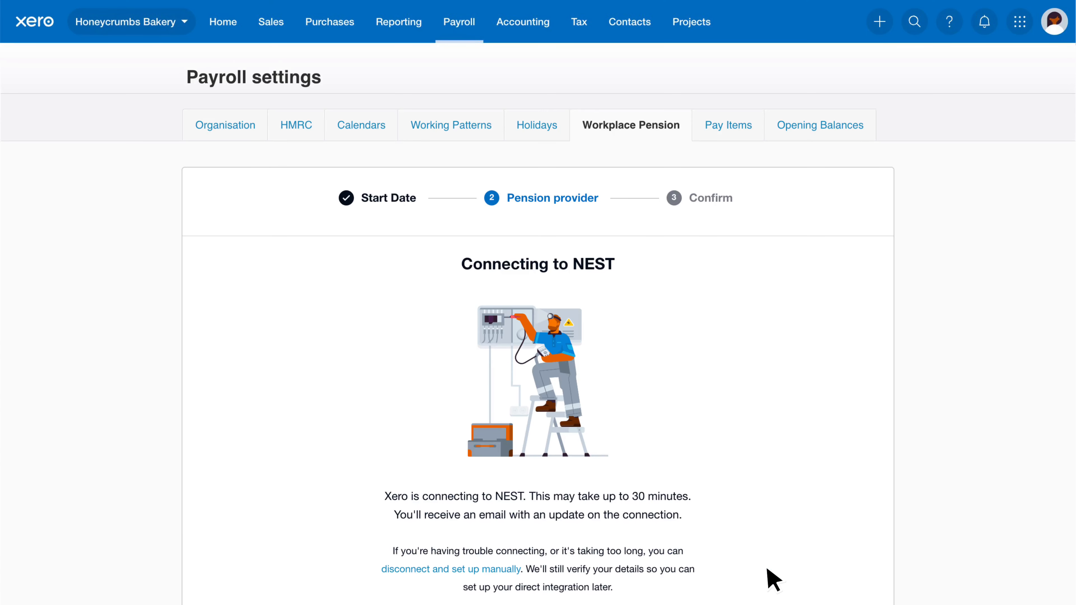
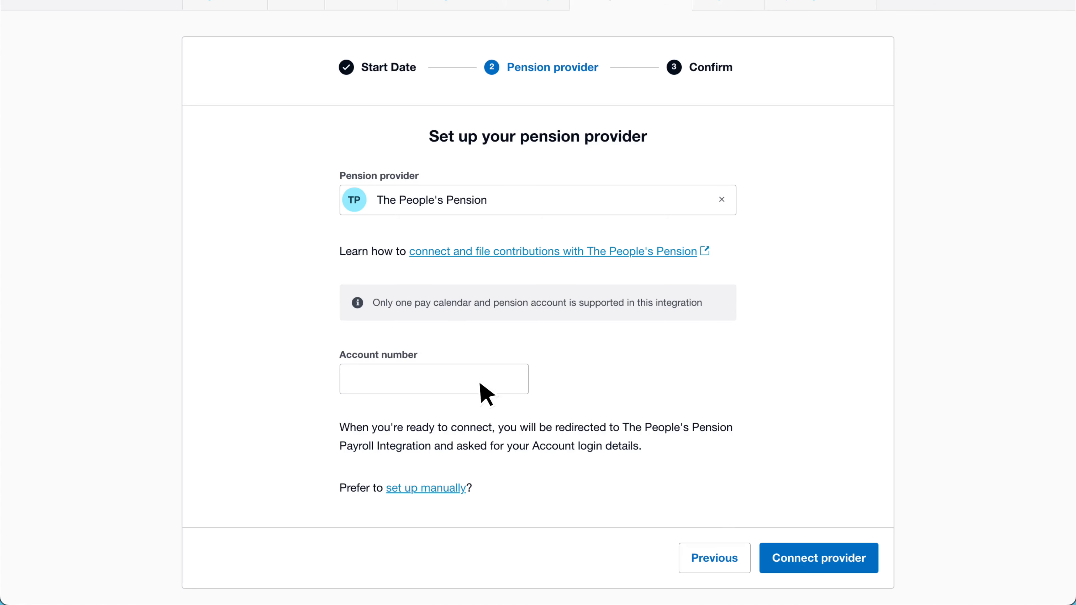
Enter the account number for The People's Pension and connect the provider.
left_click(450, 379)
type("123456")
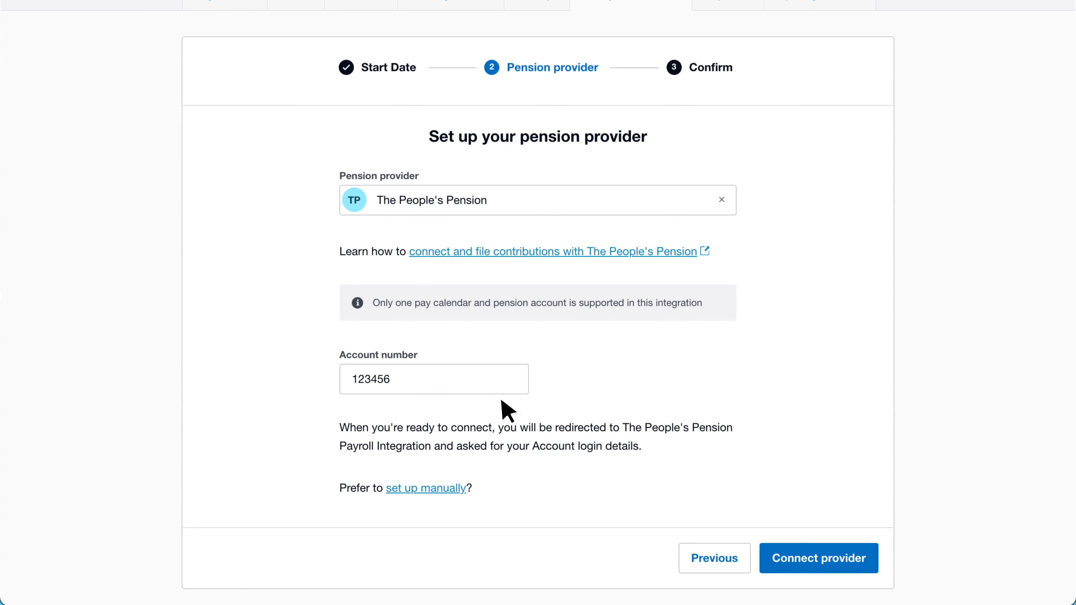
left_click(875, 565)
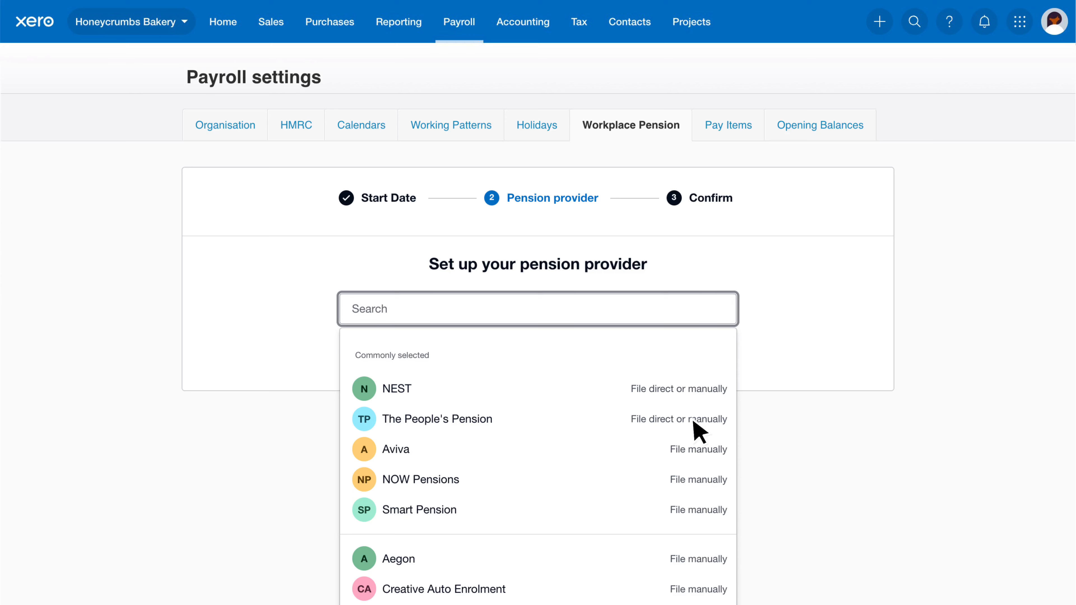
Search the pension providers for "Royal" and choose Royal London.
type("Royal")
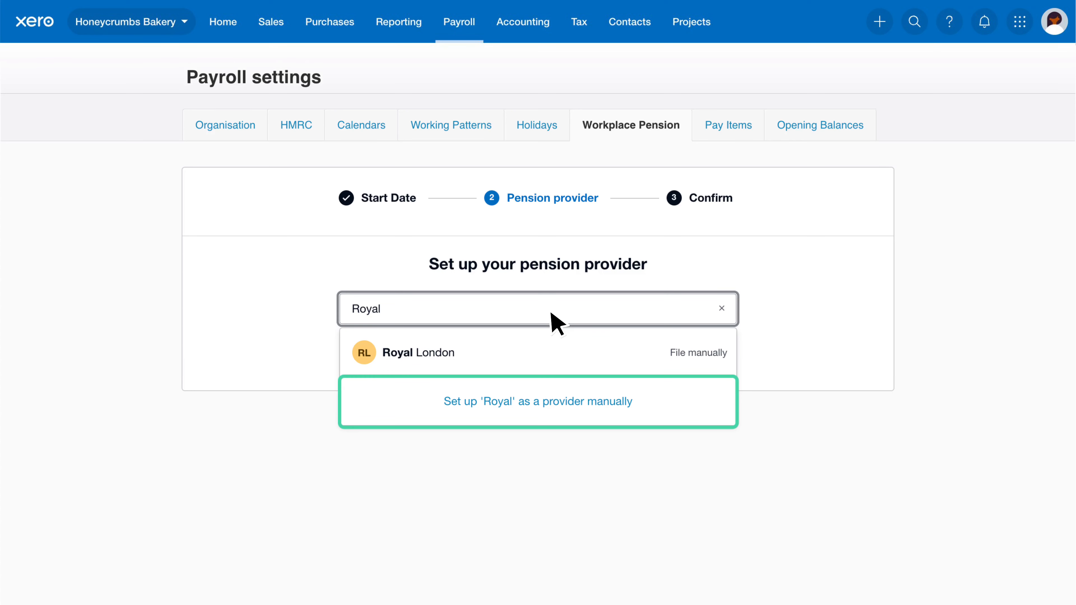
left_click(551, 352)
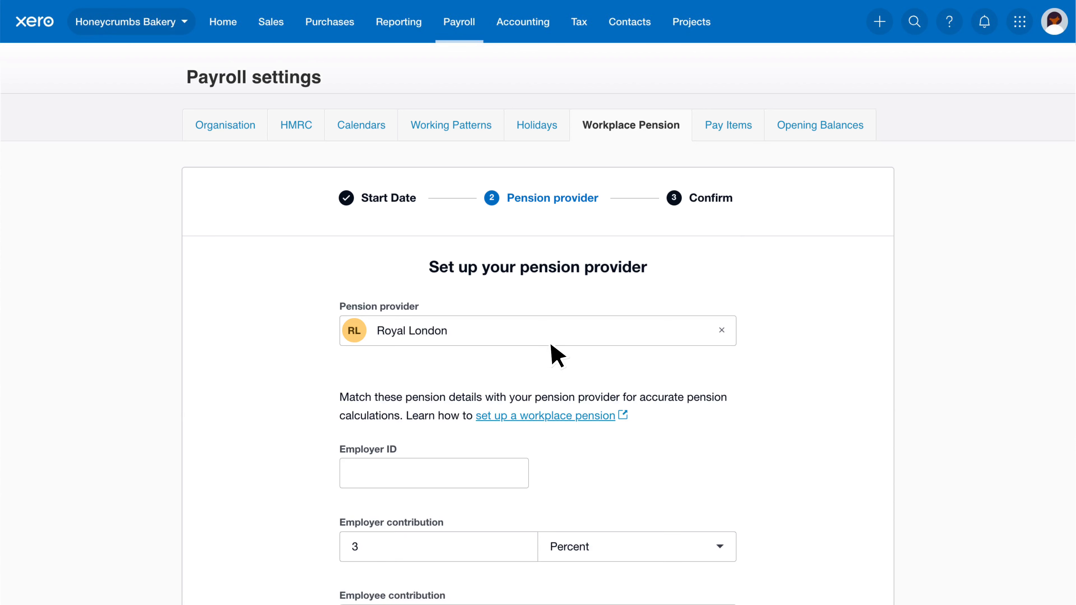
Enter the employer ID for Royal London and set the employer contribution to 5 percent.
scroll(556, 356, "down", 3)
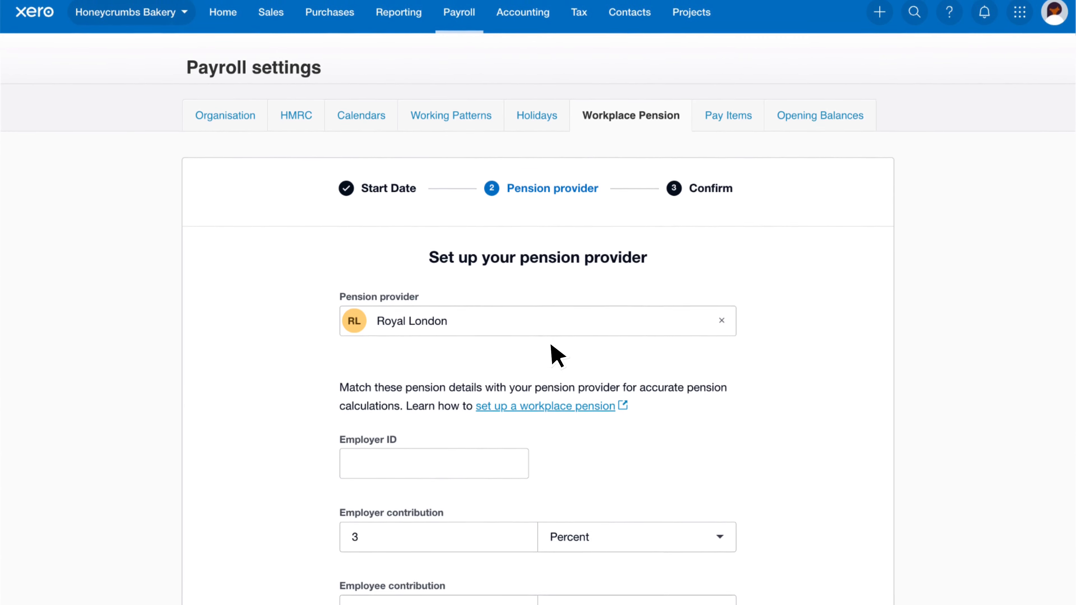
scroll(556, 356, "down", 3)
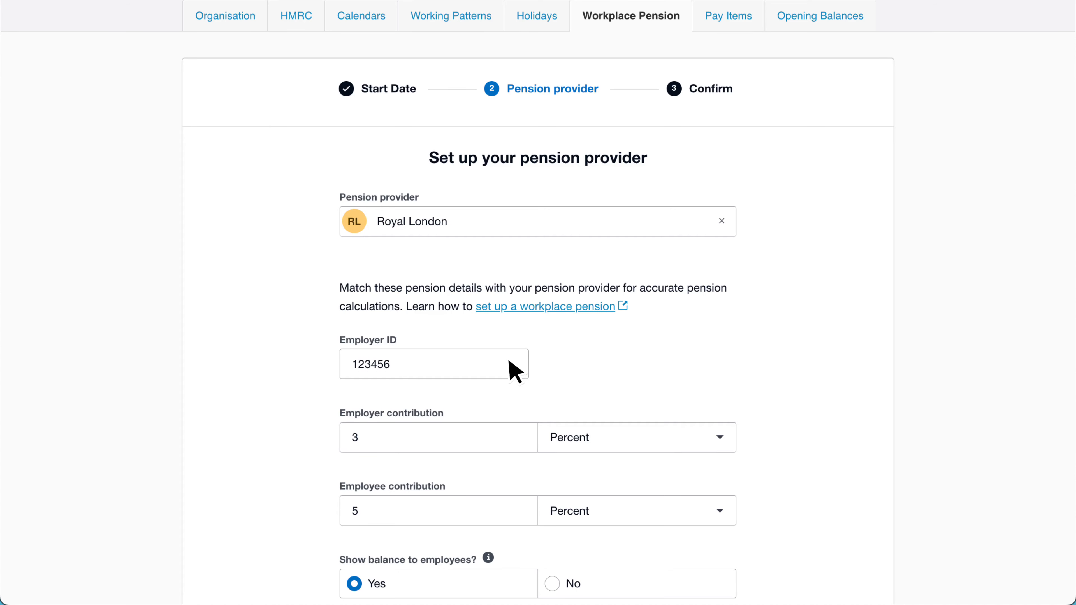
left_click(717, 451)
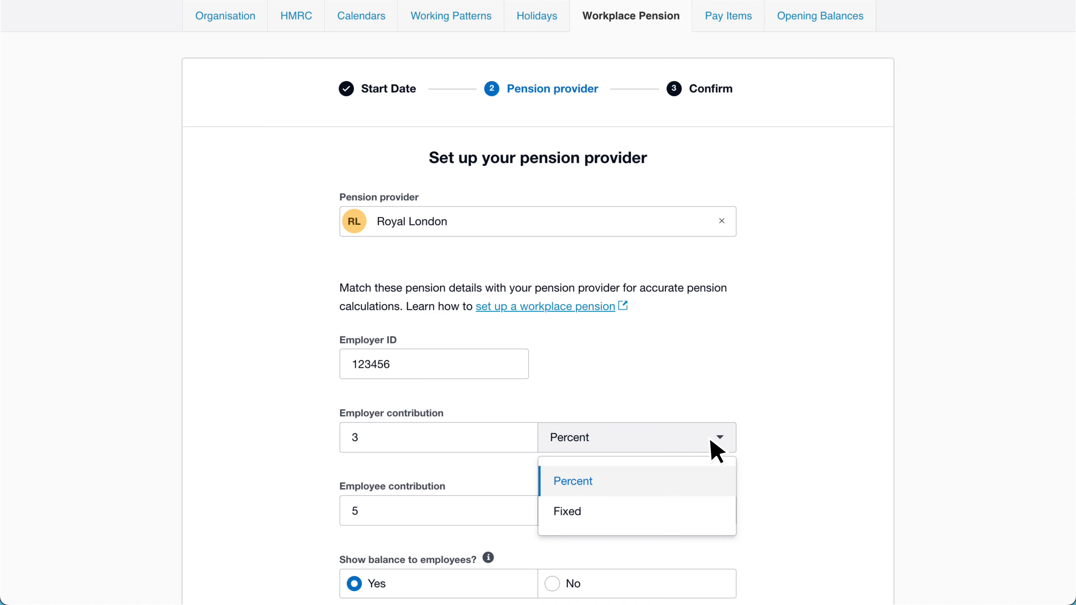
left_click(712, 478)
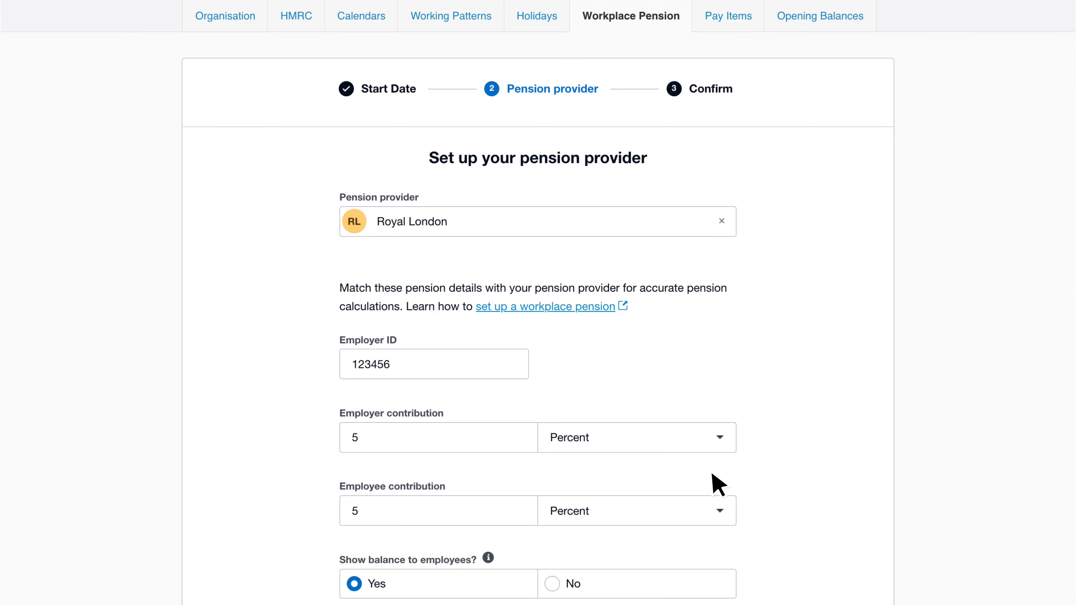
Set tax relief to Net pay arrangement and filings due 14 days after the pay period end, and proceed to confirmation.
scroll(713, 475, "down", 3)
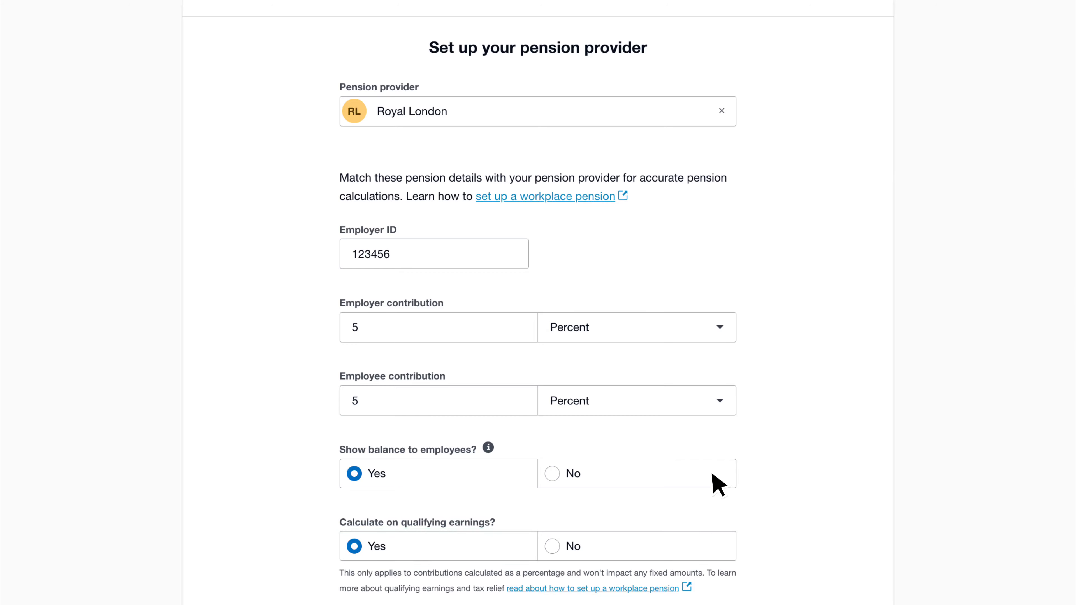
scroll(718, 484, "down", 5)
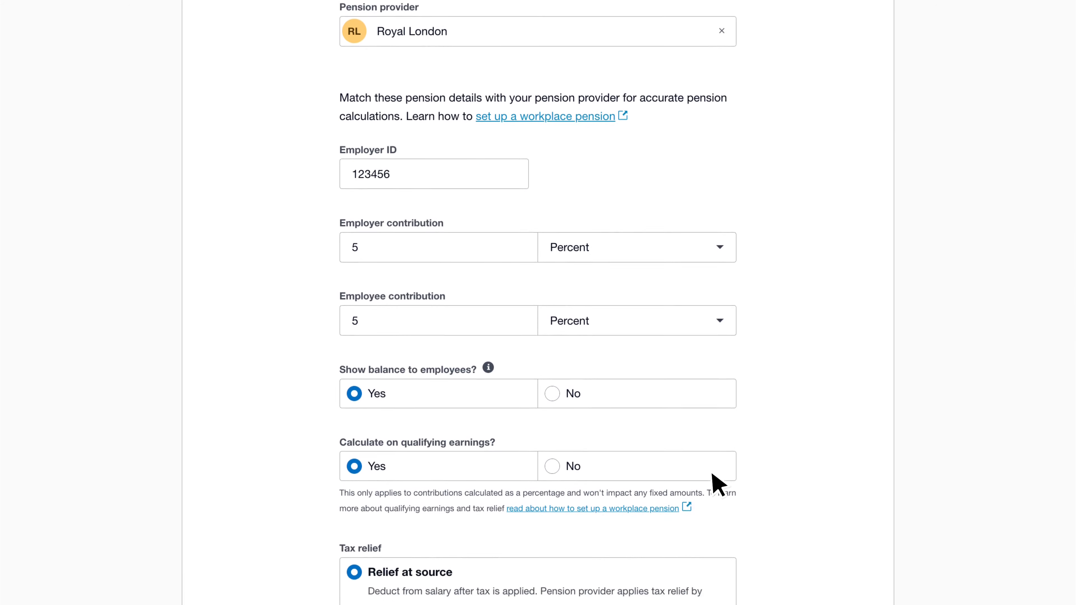
scroll(719, 485, "down", 10)
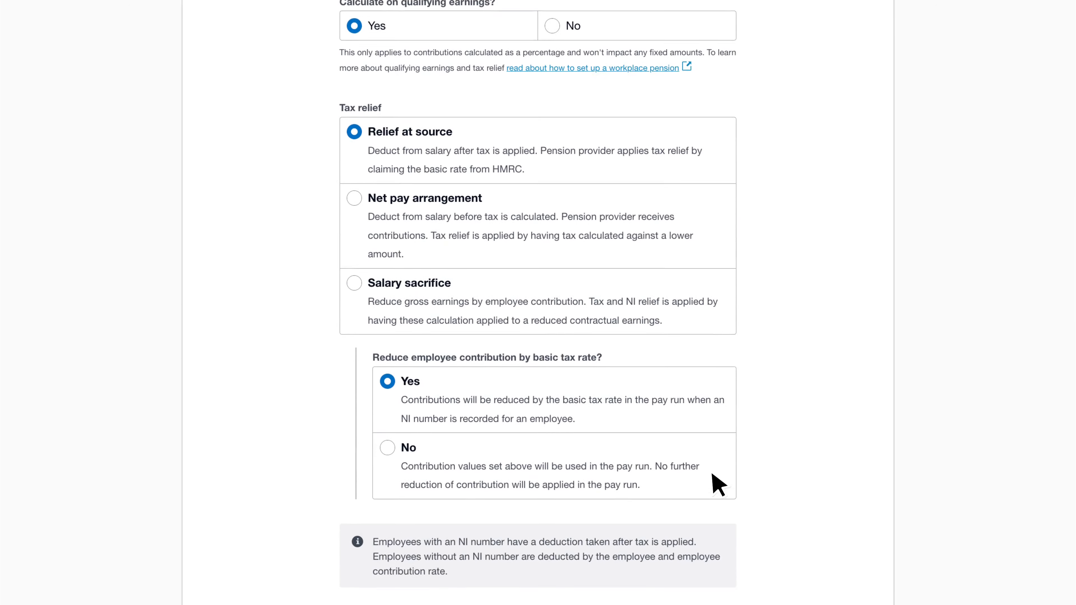
scroll(718, 485, "down", 1)
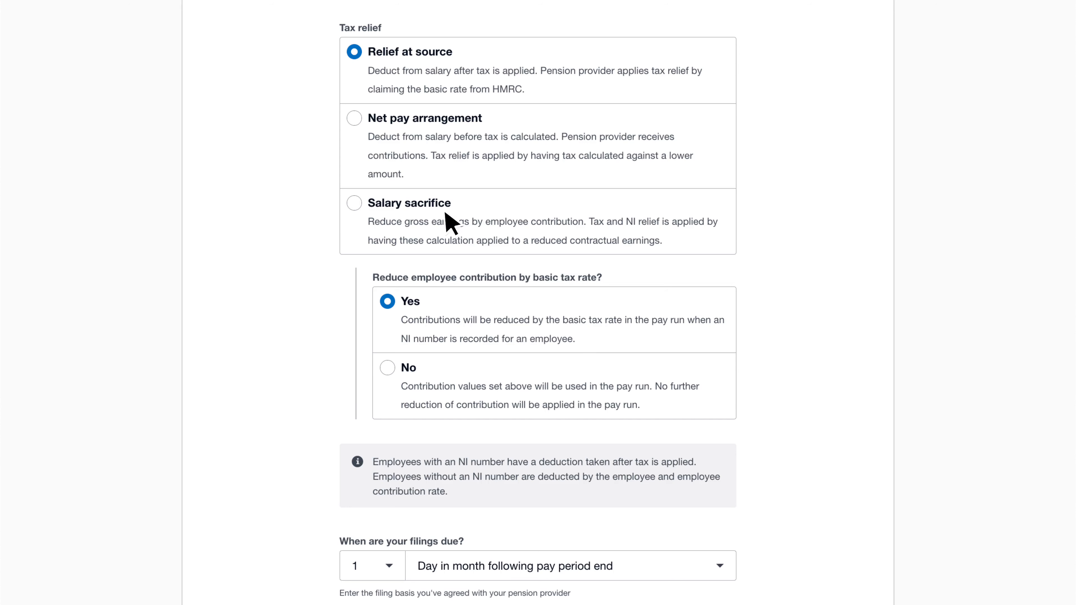
left_click(352, 120)
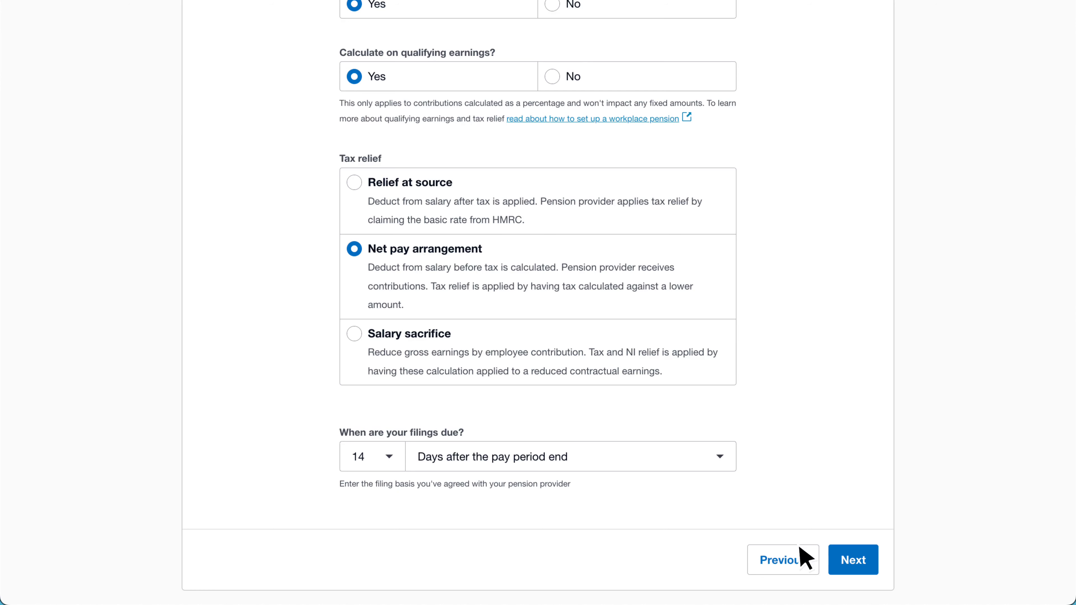
left_click(869, 561)
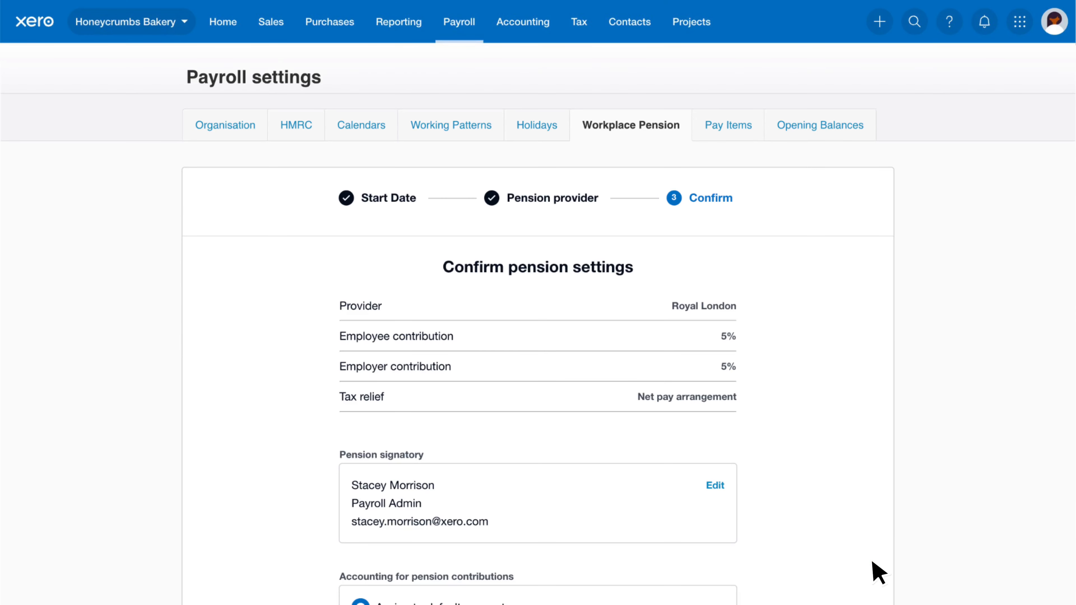
Confirm the Royal London pension settings with contributions assigned to the default accounts.
scroll(874, 564, "down", 4)
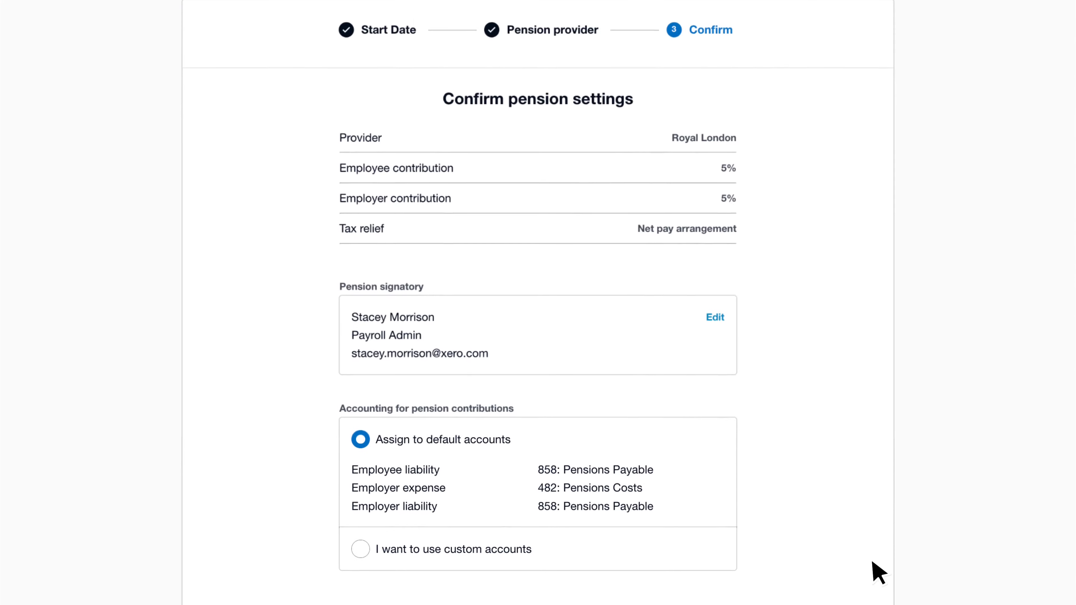
scroll(879, 573, "down", 2)
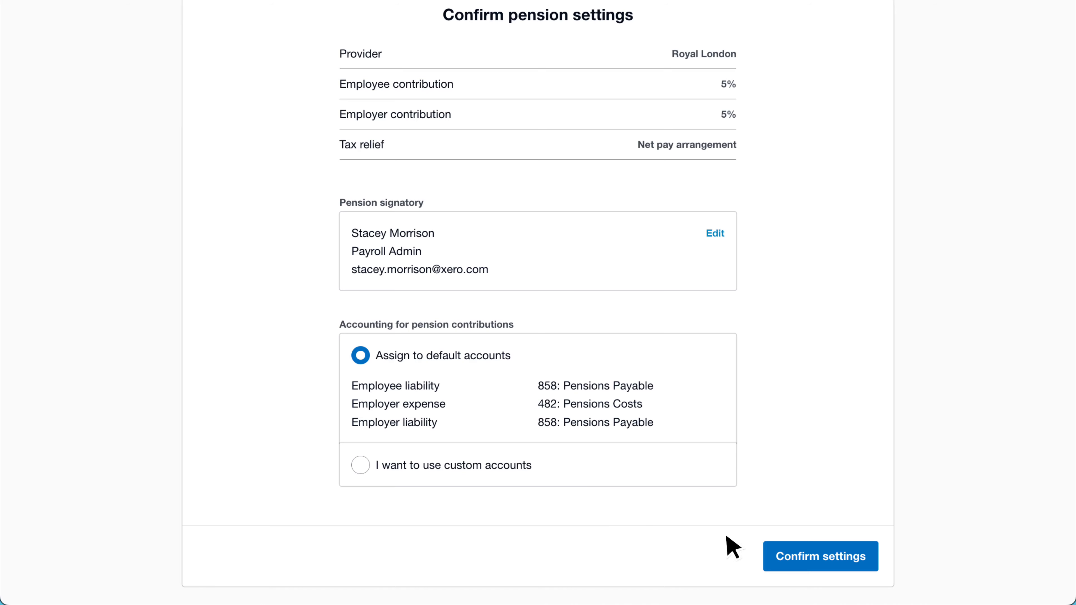
left_click(879, 567)
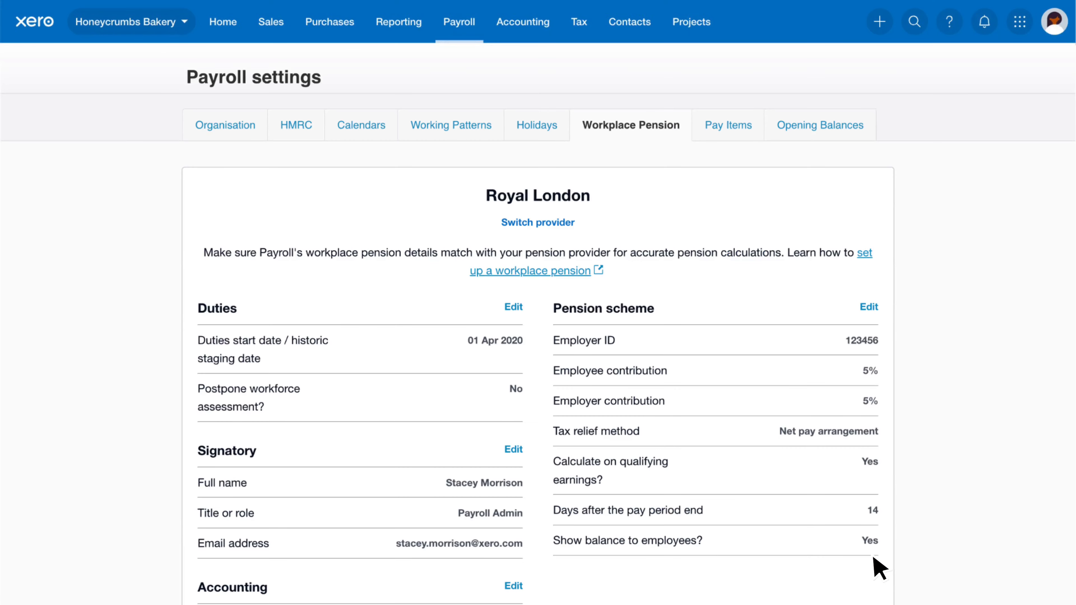
Edit the pension scheme to set the employer contribution to 6 percent and save it.
scroll(879, 568, "down", 2)
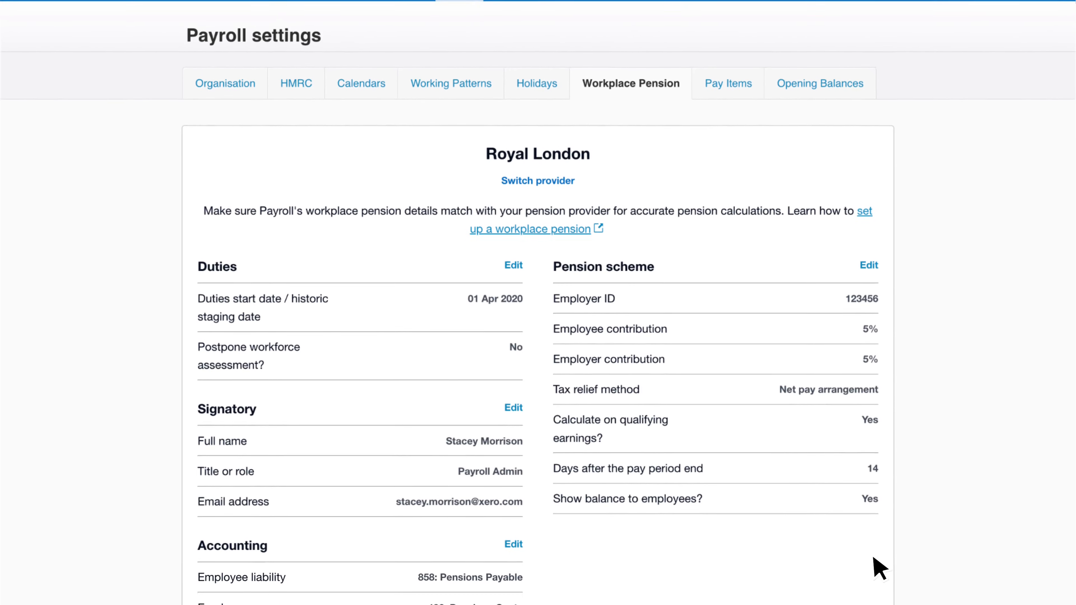
scroll(879, 568, "down", 1)
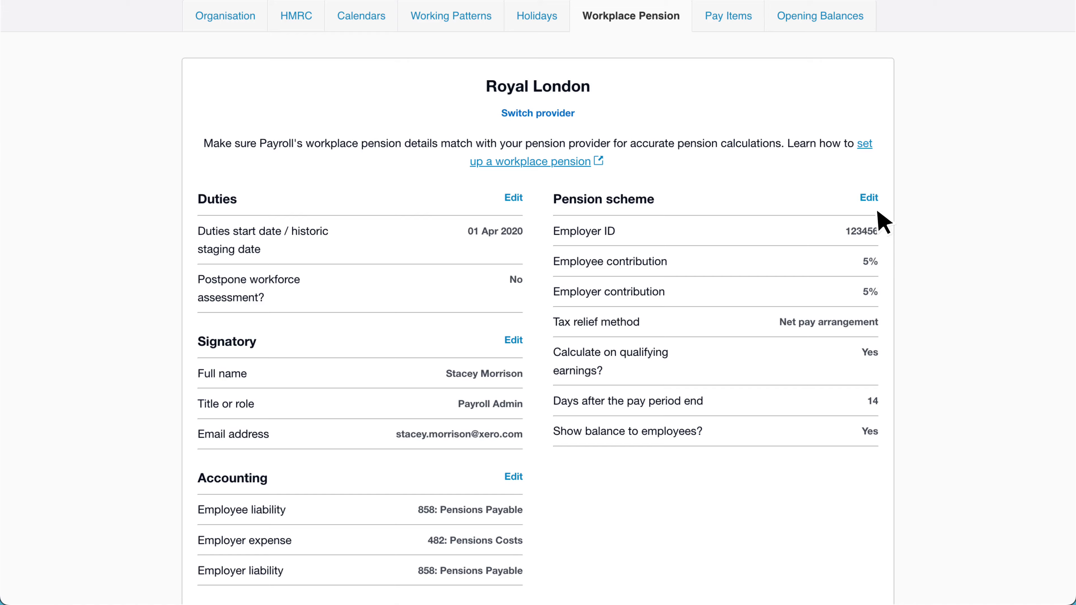
left_click(871, 200)
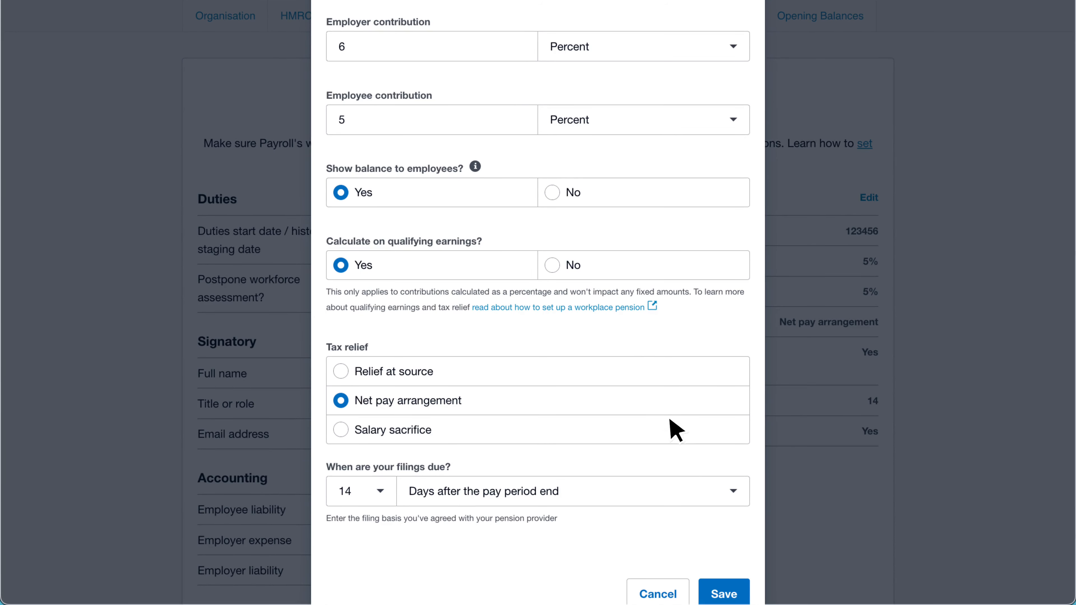
left_click(740, 580)
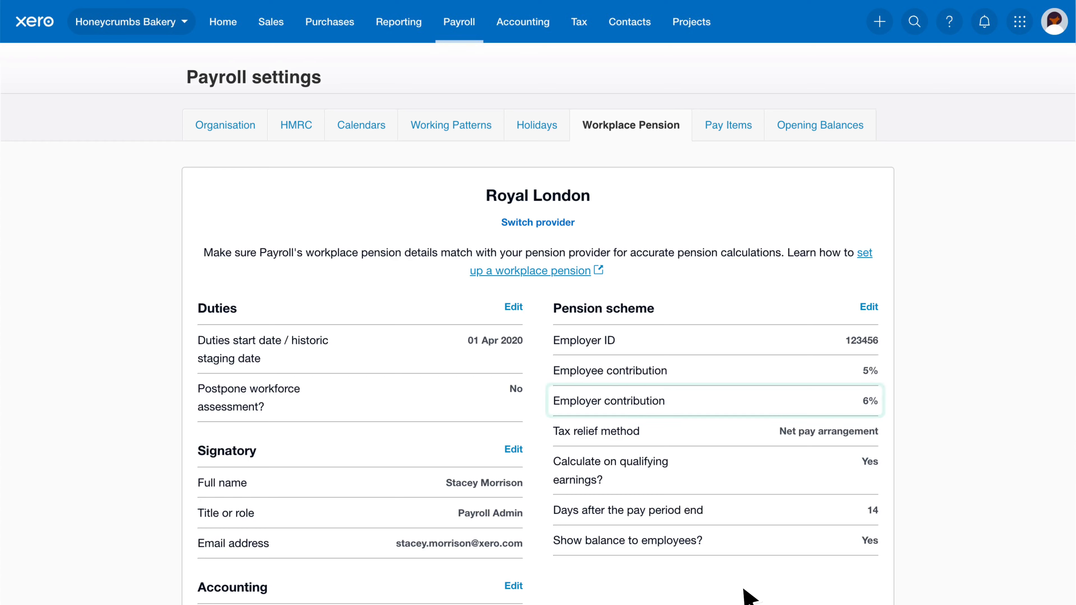